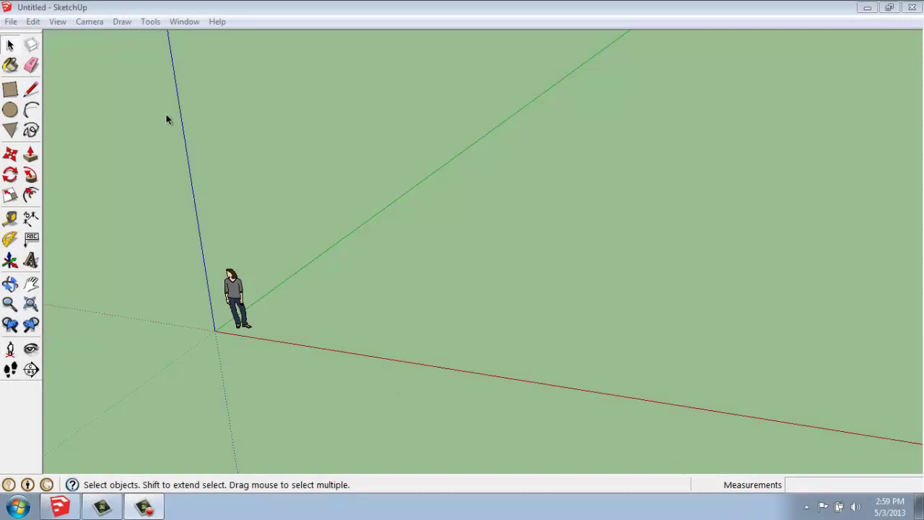
- Pick the Arc tool, set at 24 sides, to start an arc on the ground right of the figure
left_click(31, 111)
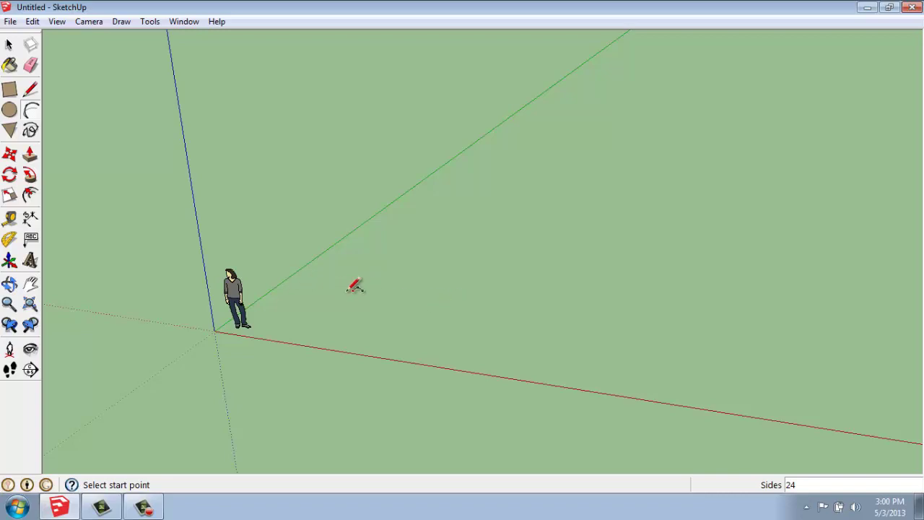
- Draw a 24-sided arc with a 10' chord and 5' bulge, then orbit to view it
left_click(351, 283)
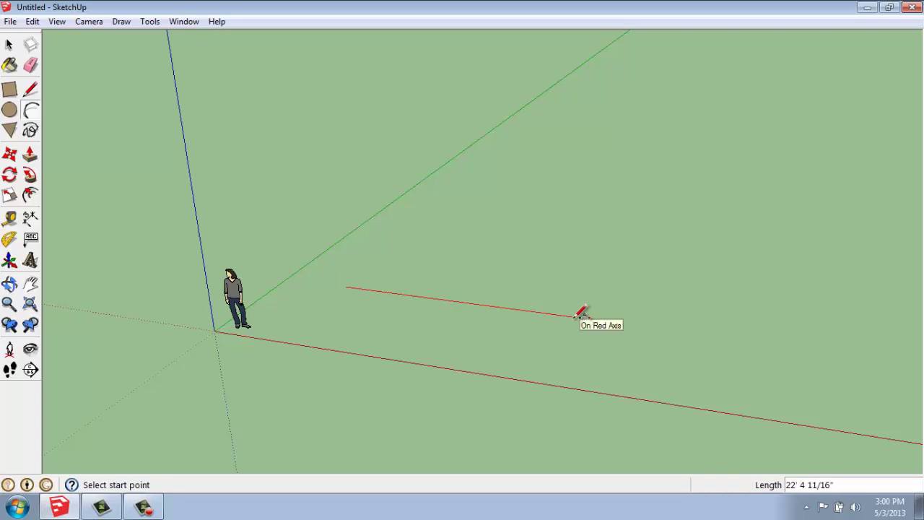
type("10")
key("Return")
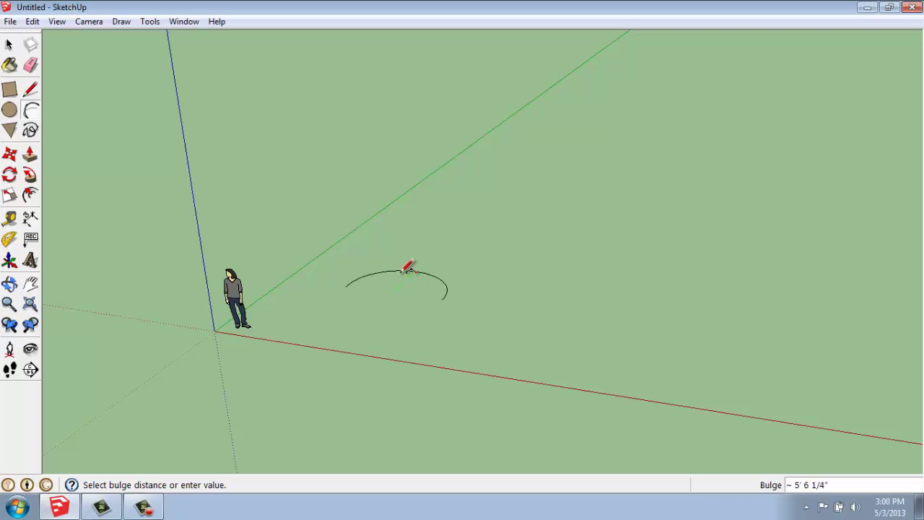
scroll(388, 285, "up", 5)
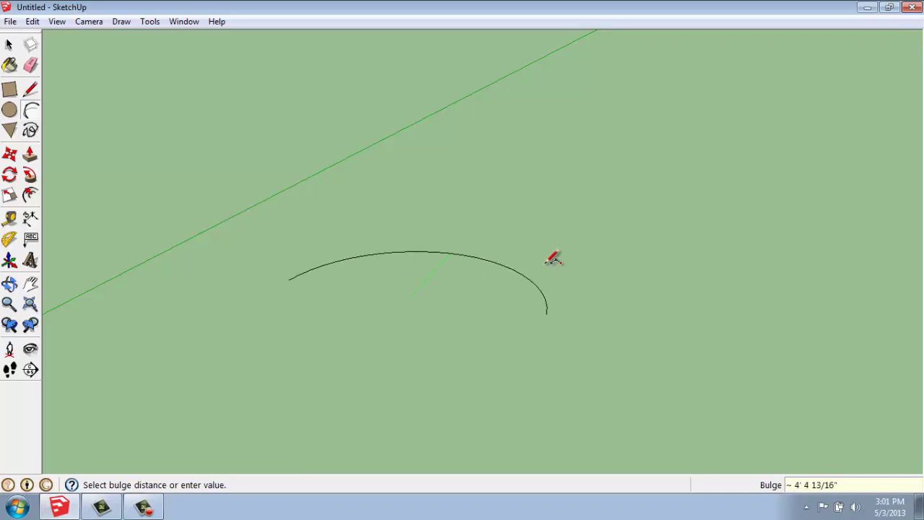
type("5'")
key("Return")
middle_click_drag(534, 270, 453, 273)
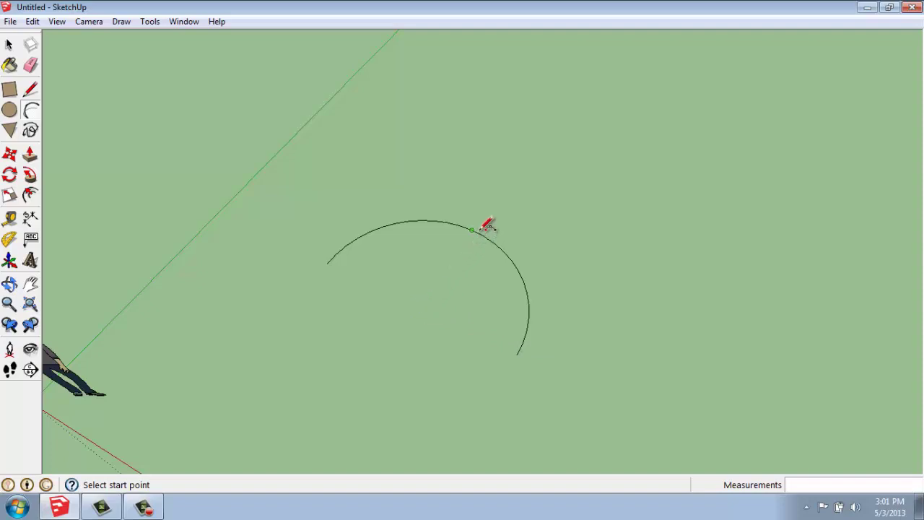
scroll(486, 222, "down", 2)
middle_click_drag(484, 221, 559, 225)
- Draw a second 8-sided arc with a 10' chord in front of the smooth arc
middle_click_drag(705, 290, 549, 238)
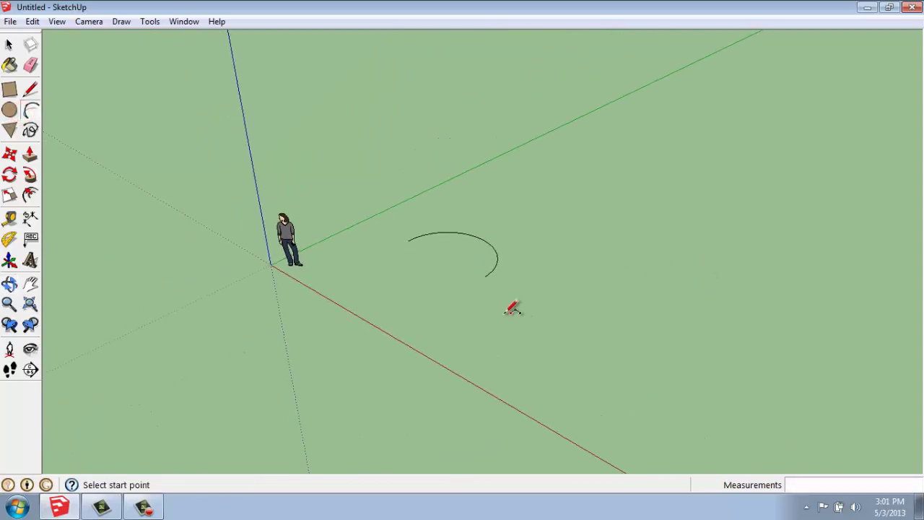
key("space")
left_click(29, 110)
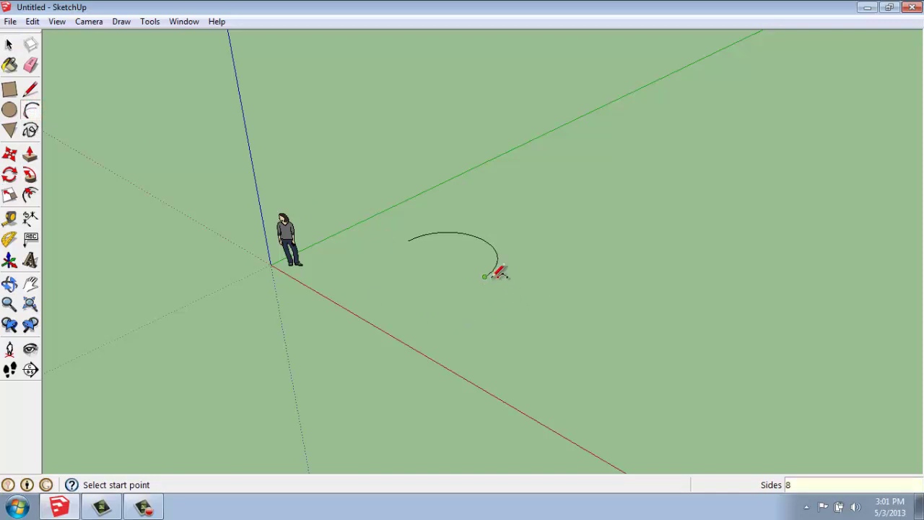
left_click(534, 303)
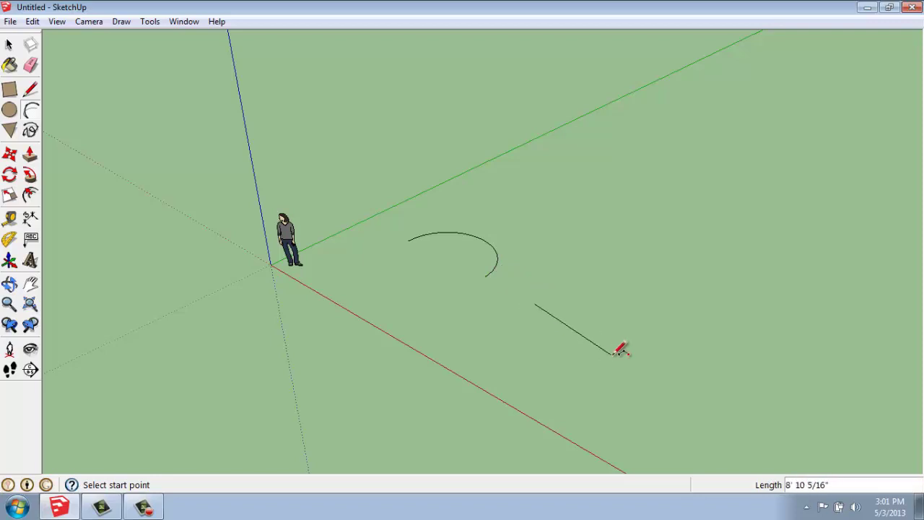
type("10")
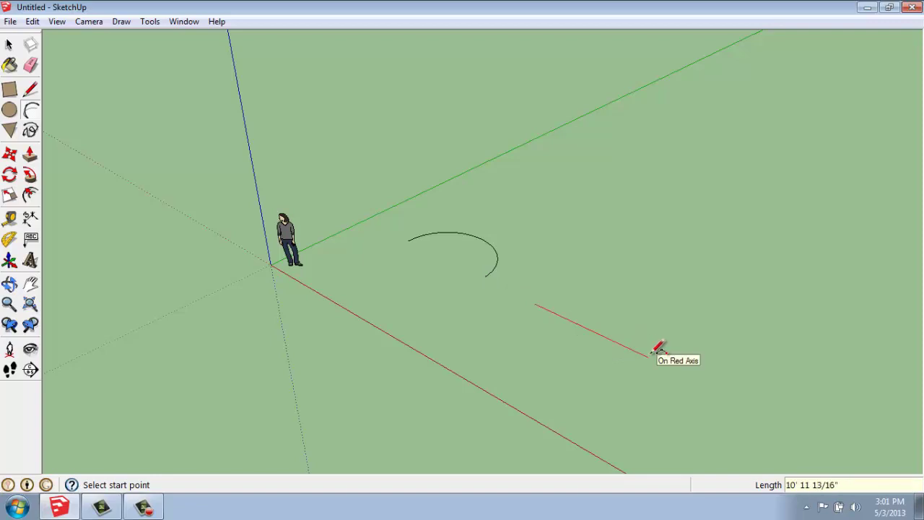
type("10")
key("Return")
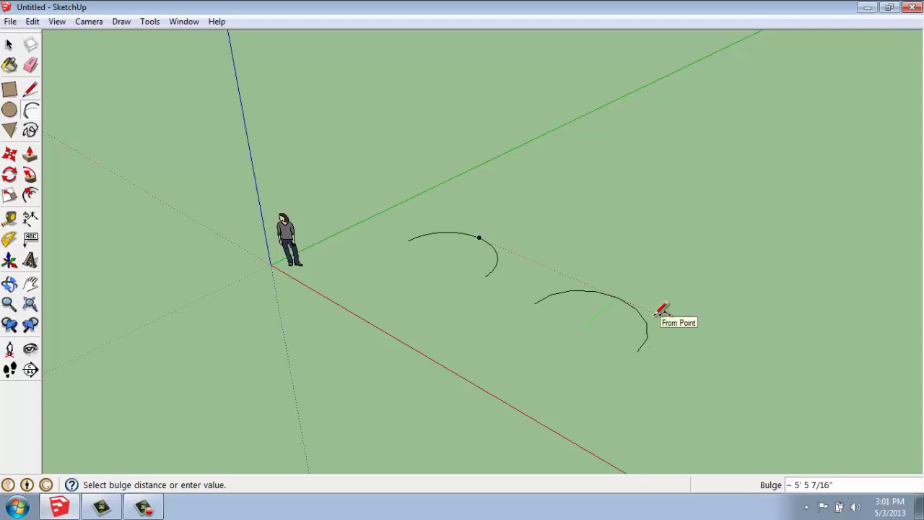
left_click(659, 310)
key("space")
middle_click_drag(506, 256, 617, 294)
scroll(605, 282, "up", 3)
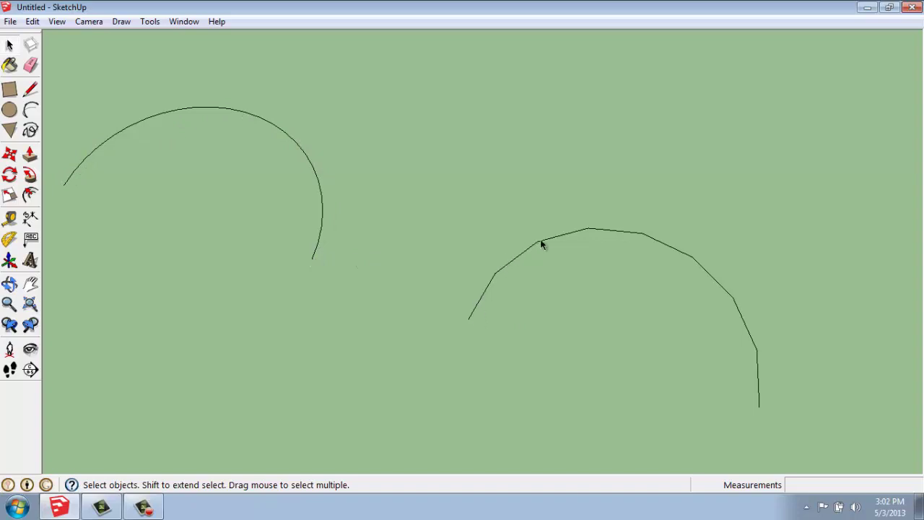
scroll(758, 377, "down", 5)
- Draw straight lines joining each arc's endpoints, making two half-disc faces
middle_click_drag(755, 382, 561, 313)
middle_click_drag(742, 341, 604, 324)
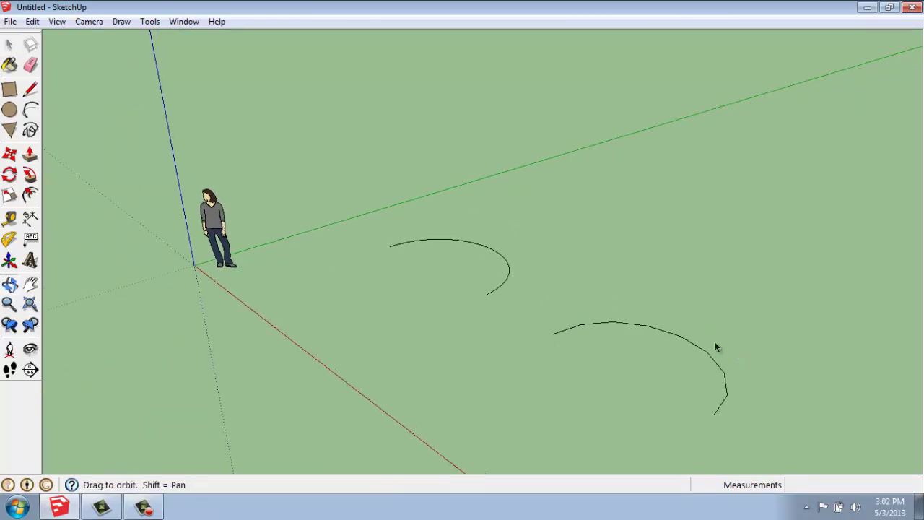
left_click(31, 89)
left_click(388, 247)
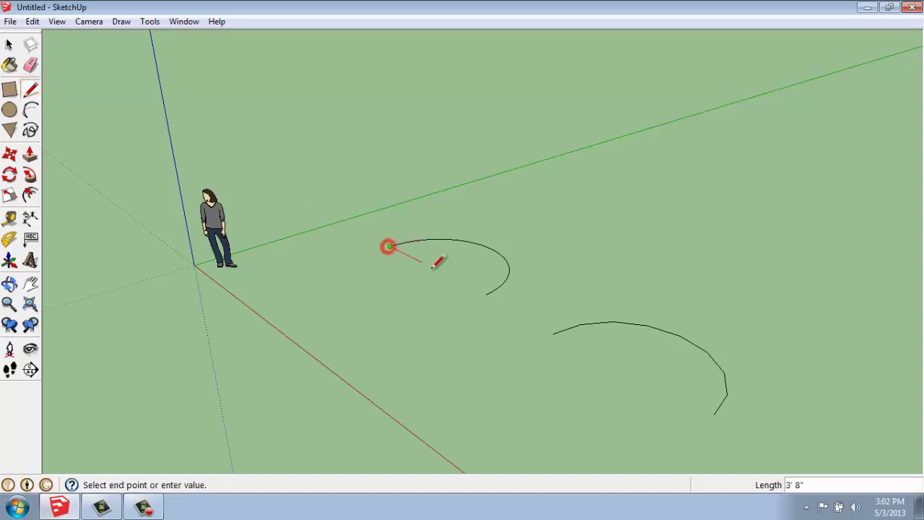
left_click(486, 293)
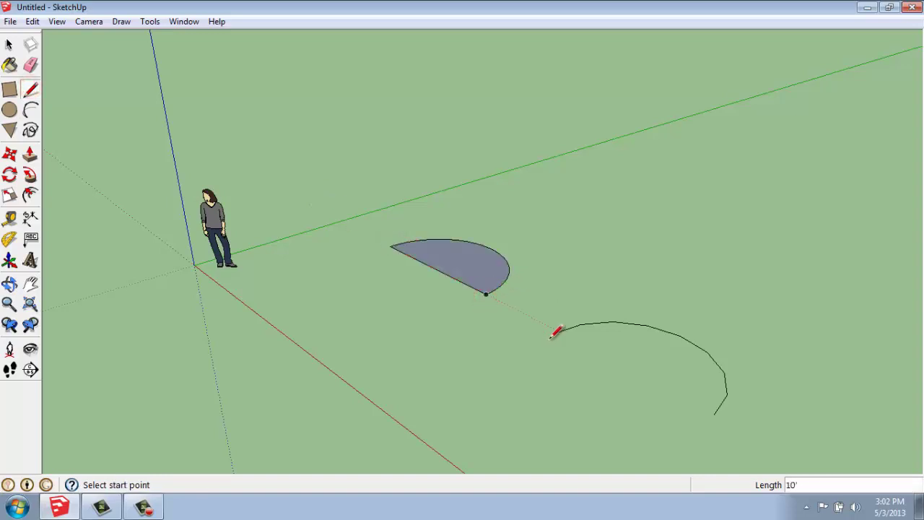
key("space")
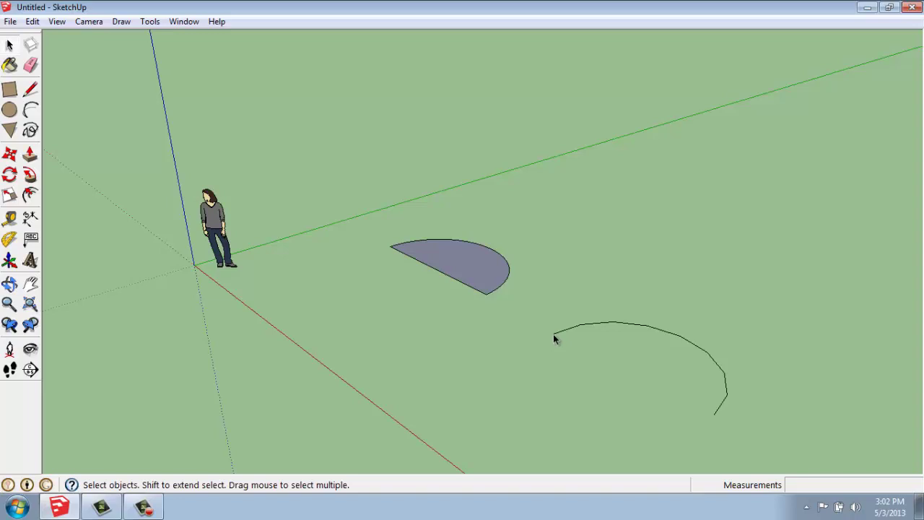
left_click(31, 89)
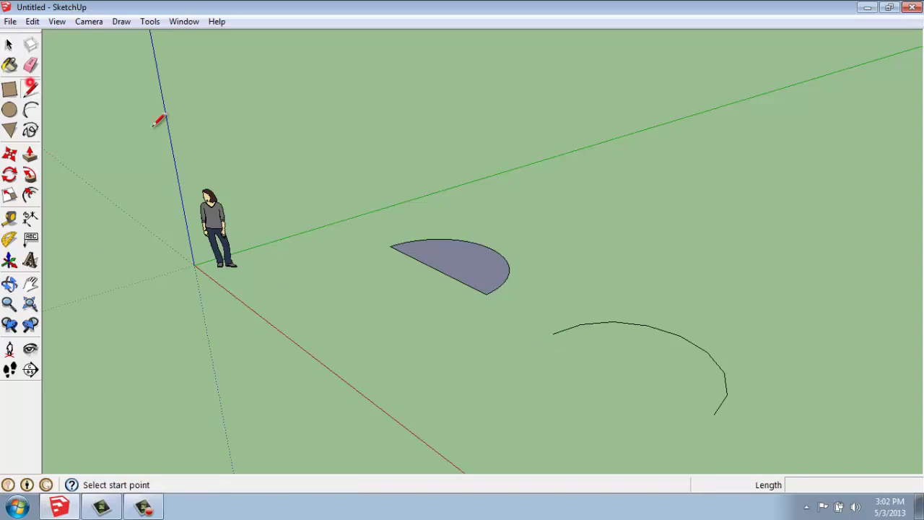
left_click(554, 332)
left_click(715, 415)
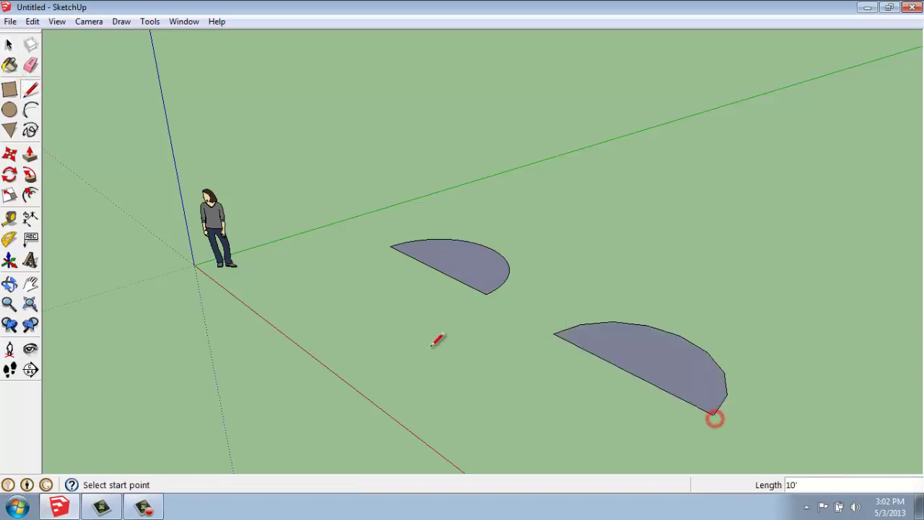
left_click(30, 152)
left_click(465, 254)
type("5")
key("Return")
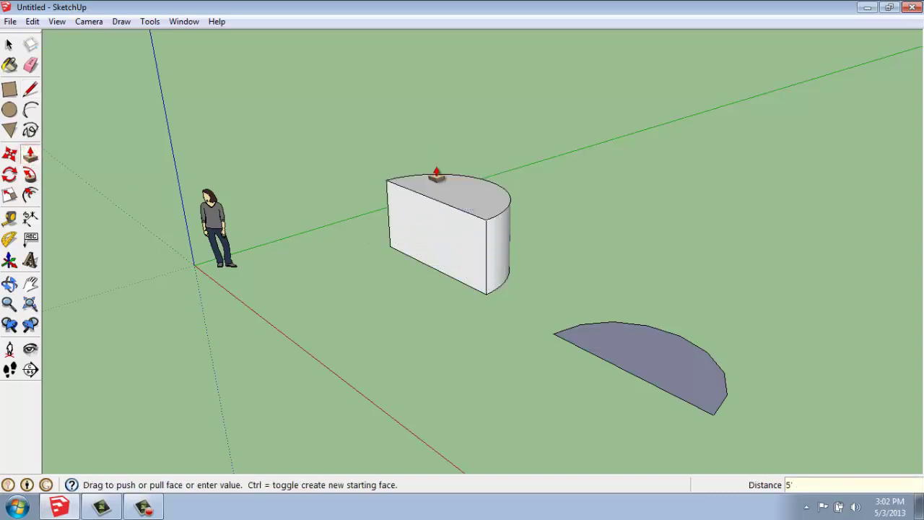
left_click(642, 349)
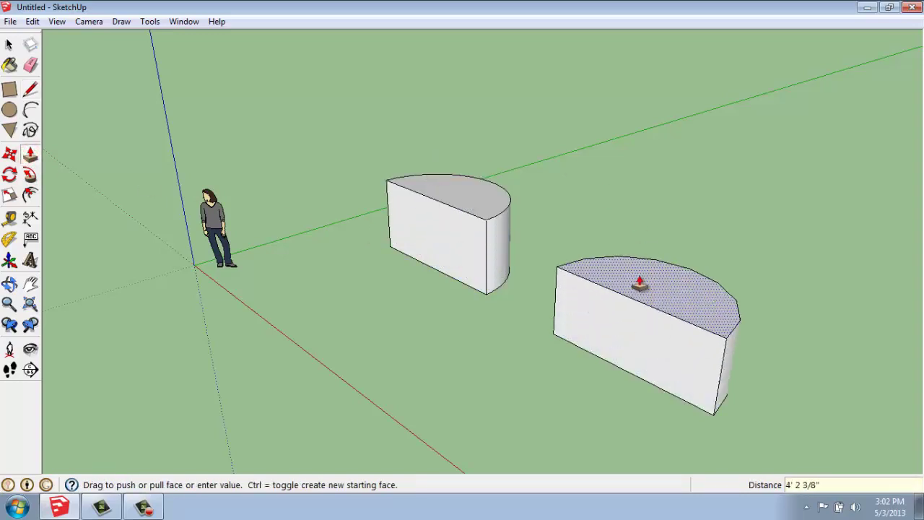
left_click(636, 274)
key("space")
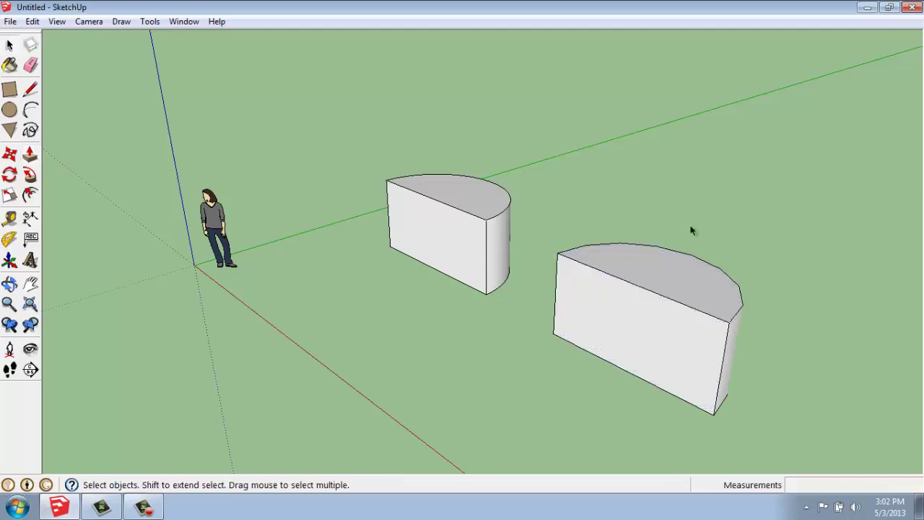
middle_click_drag(790, 229, 166, 368)
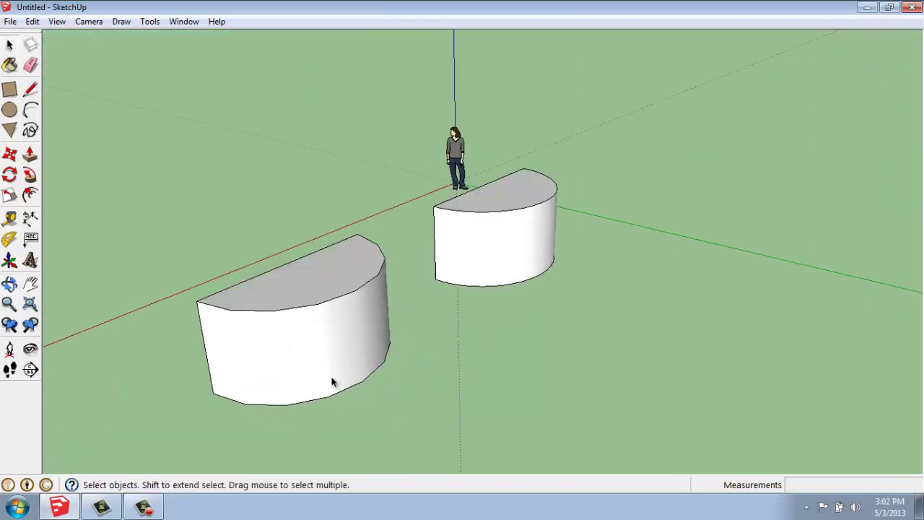
scroll(380, 298, "up", 4)
middle_click_drag(226, 205, 293, 144)
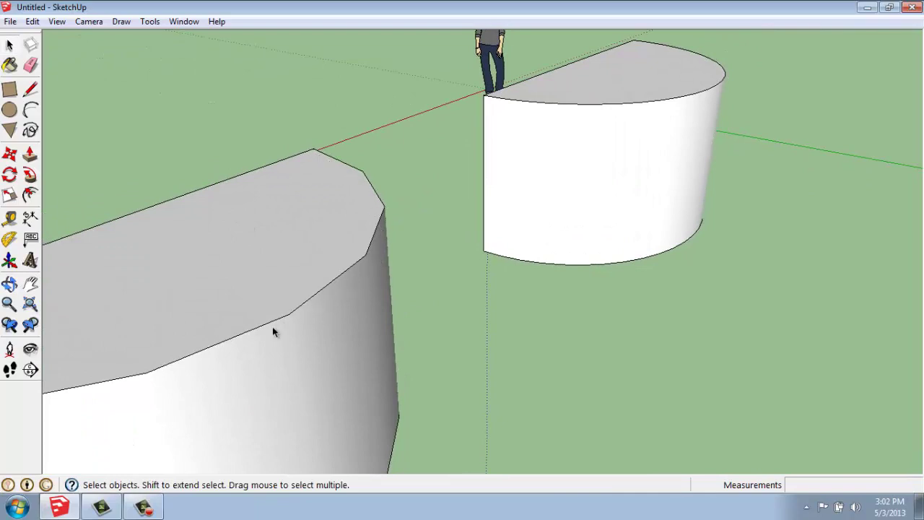
middle_click_drag(368, 371, 355, 262)
scroll(347, 262, "down", 5)
middle_click_drag(509, 307, 440, 321)
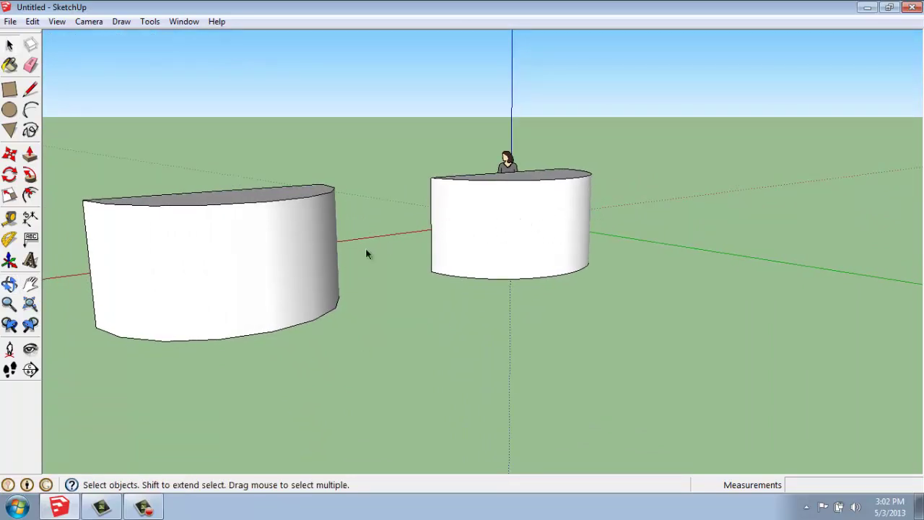
middle_click_drag(223, 278, 320, 228)
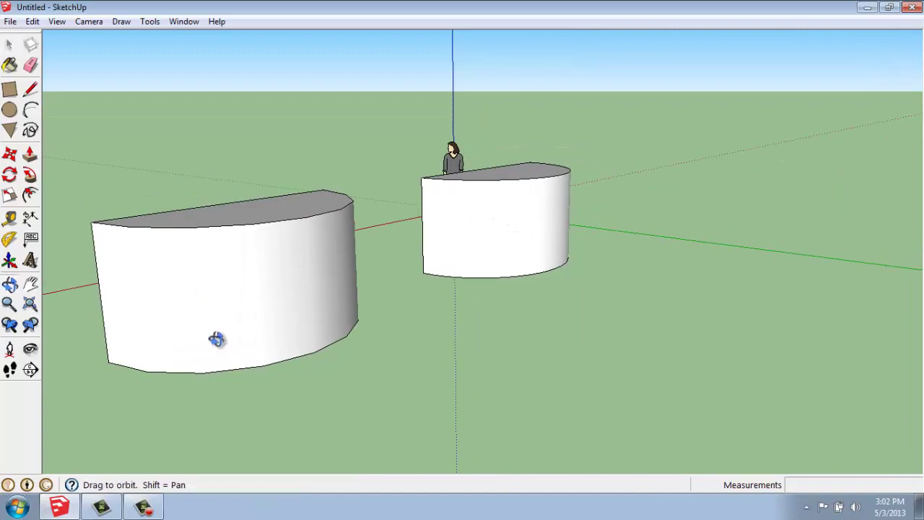
middle_click_drag(216, 338, 267, 320)
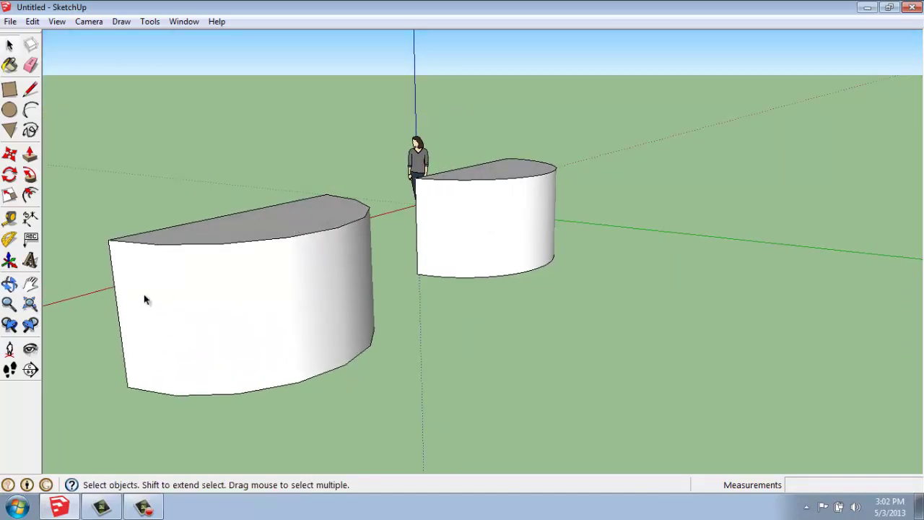
middle_click_drag(165, 290, 173, 307)
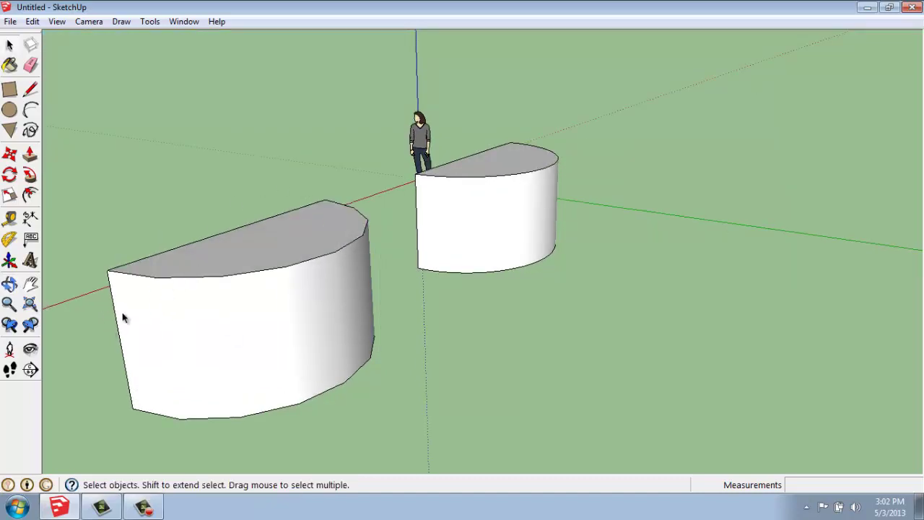
middle_click_drag(132, 321, 248, 262)
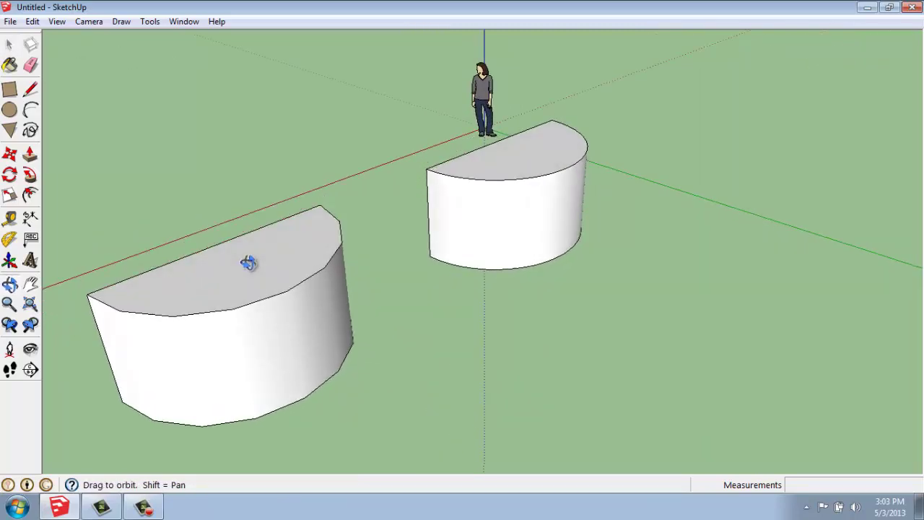
- Push/Pull the faceted solid's flat face outward about 2' 7 3/4" into a rectangular block
left_click(29, 154)
left_click_drag(238, 264, 235, 301)
middle_click_drag(165, 344, 594, 248)
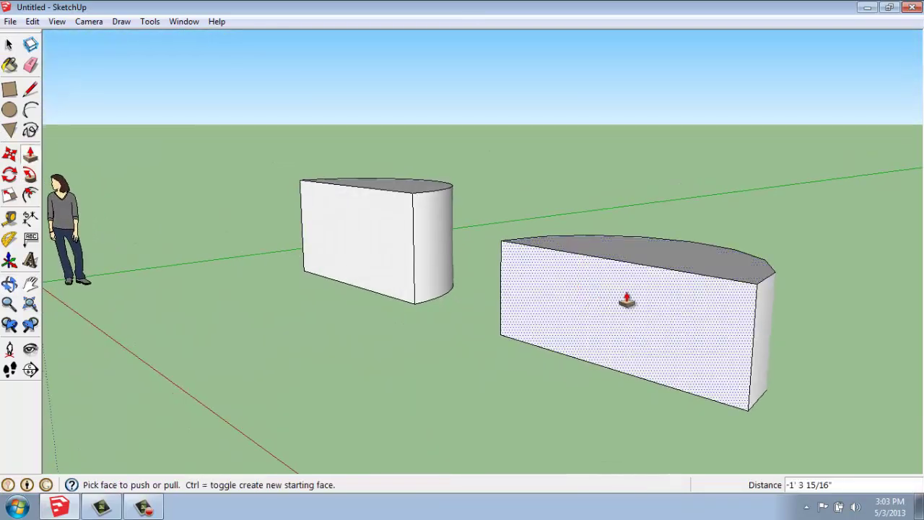
left_click_drag(626, 291, 561, 345)
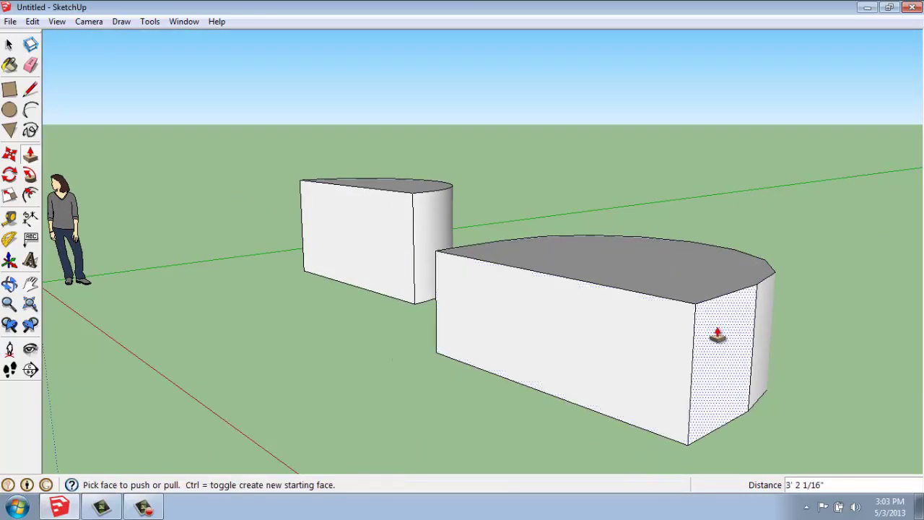
left_click_drag(714, 331, 809, 390)
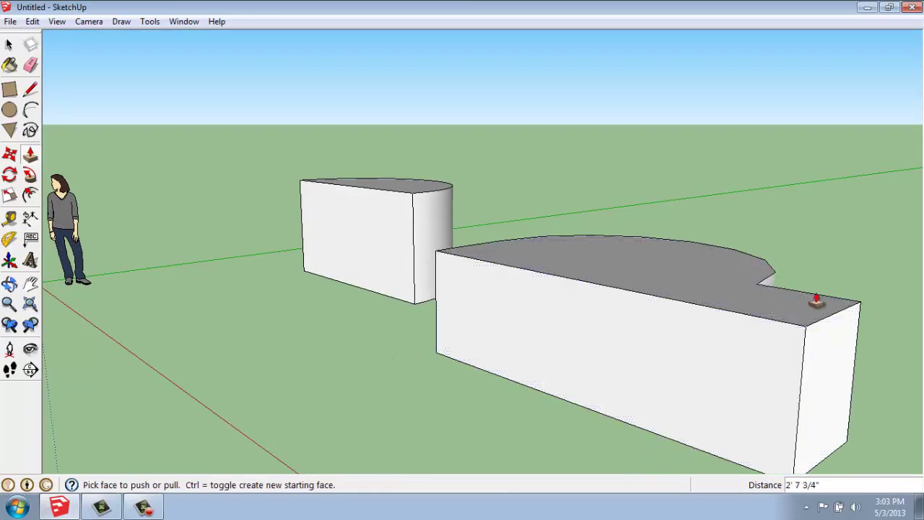
middle_click_drag(825, 303, 483, 313)
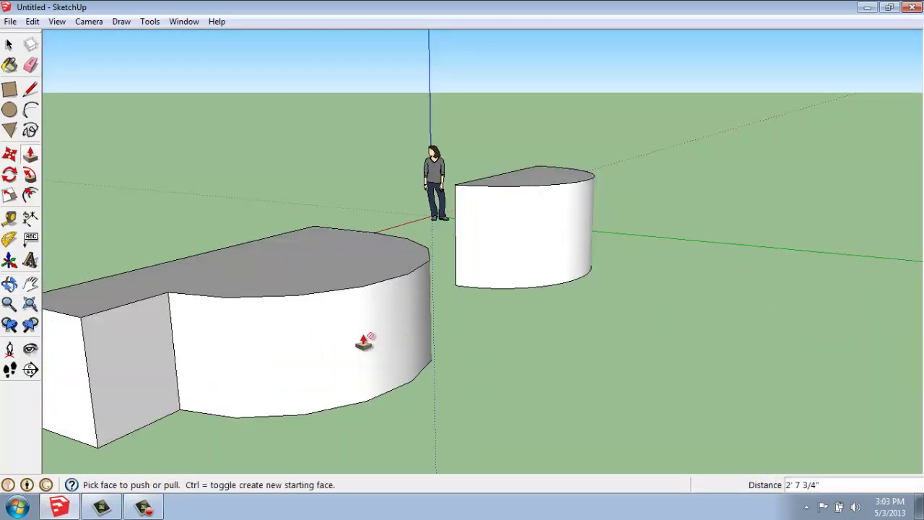
left_click(253, 335)
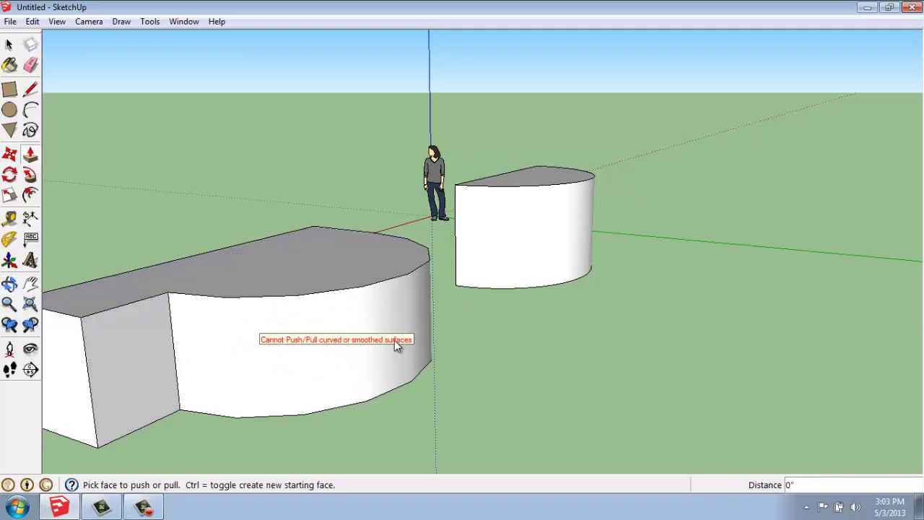
middle_click_drag(218, 354, 435, 405)
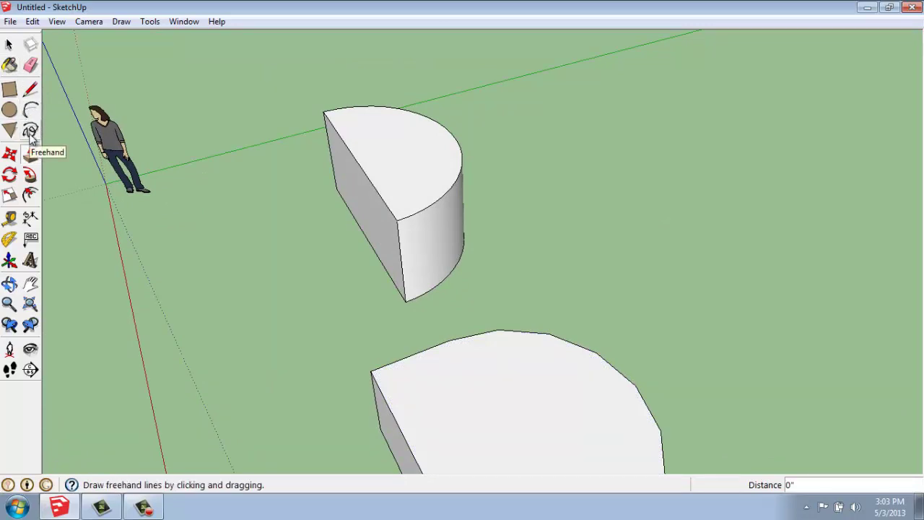
- Draw a closed freehand loop on the ground beside the solids to form a blob face
left_click(30, 132)
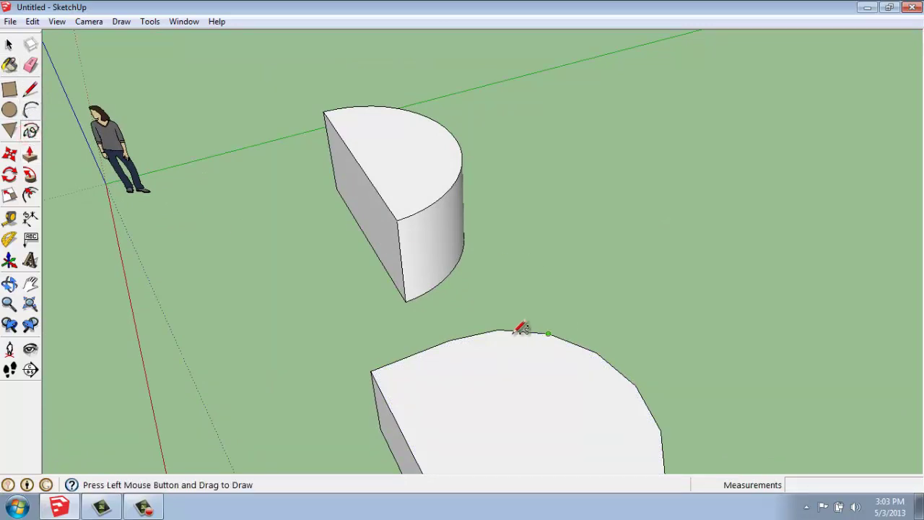
middle_click_drag(631, 369, 637, 284)
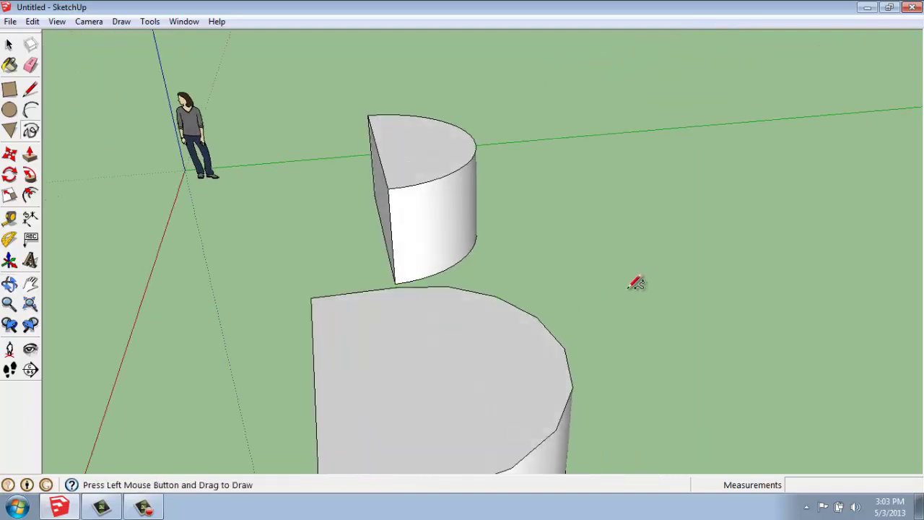
mouse_move(626, 287)
left_mouse_down()
mouse_move(669, 285)
mouse_move(736, 261)
left_mouse_up()
mouse_move(852, 339)
left_mouse_down()
mouse_move(821, 361)
mouse_move(746, 344)
mouse_move(703, 370)
mouse_move(646, 364)
left_mouse_up()
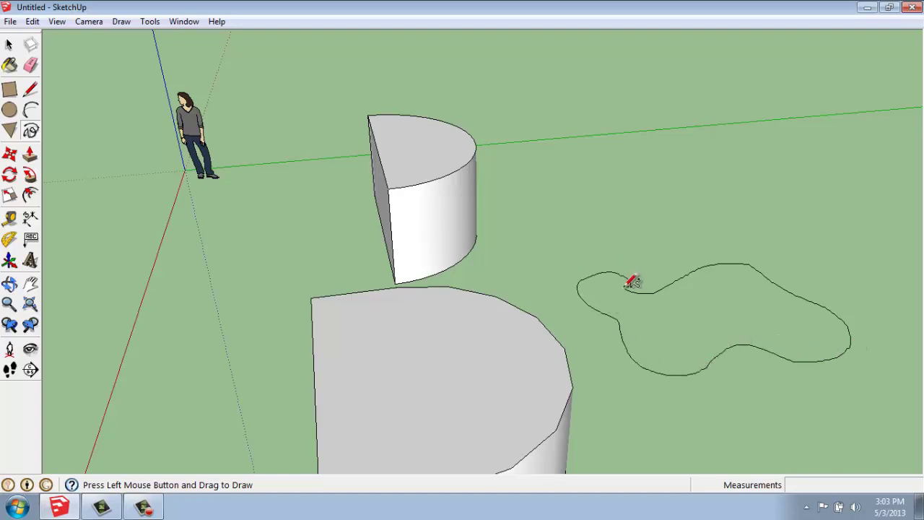
left_click_drag(631, 285, 633, 284)
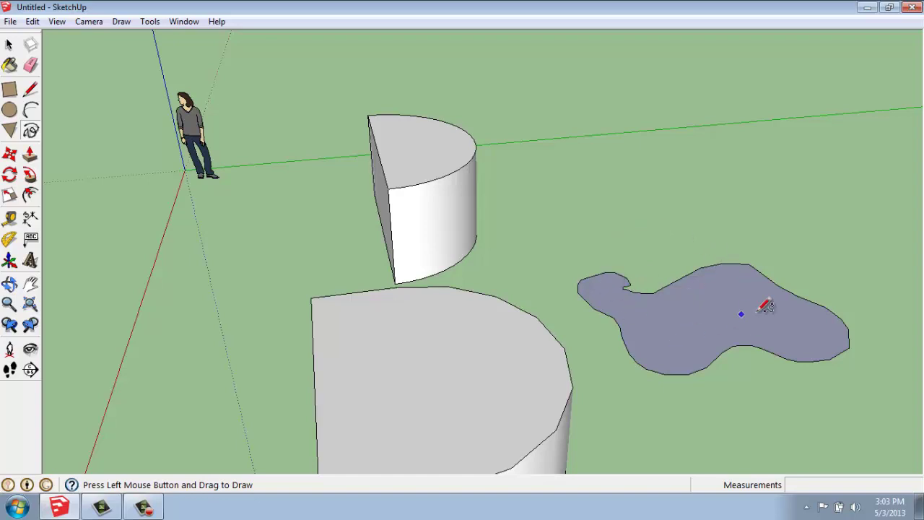
middle_click_drag(865, 395, 754, 372)
- Push/Pull the freehand blob face upward into a tall wavy solid
left_click(29, 154)
mouse_move(666, 349)
left_mouse_down()
mouse_move(708, 184)
mouse_move(693, 245)
mouse_move(670, 253)
mouse_move(622, 229)
mouse_move(635, 216)
left_mouse_up()
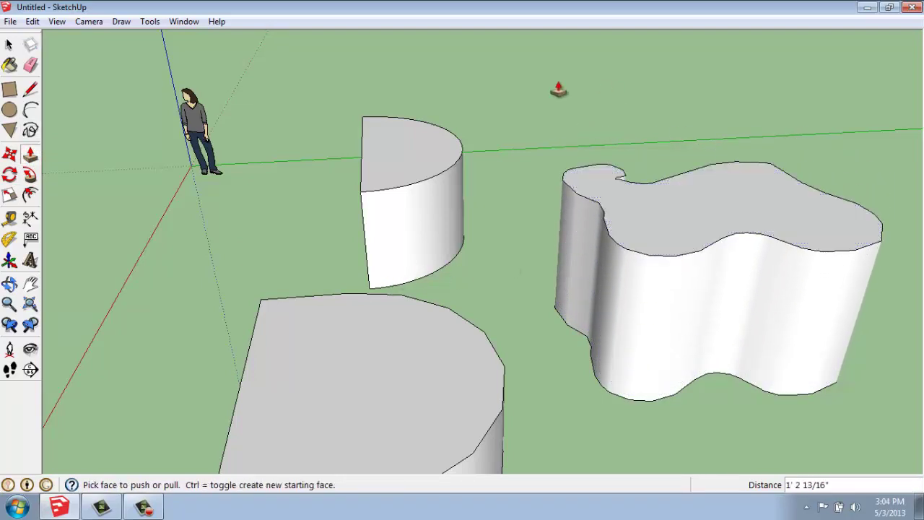
left_click(9, 44)
- Orbit and zoom around the three solids to review them together
middle_click_drag(619, 294, 403, 184)
middle_click_drag(393, 230, 296, 179)
middle_click_drag(396, 182, 462, 289)
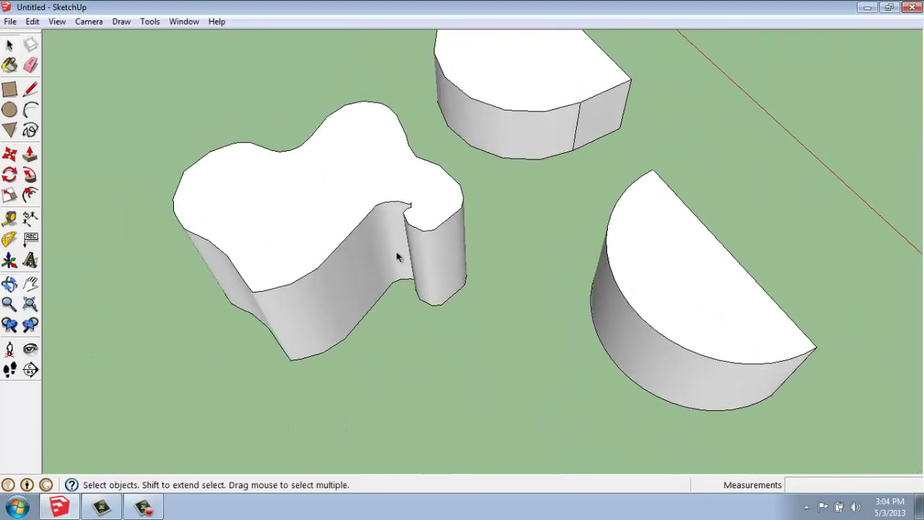
middle_click_drag(257, 316, 588, 208)
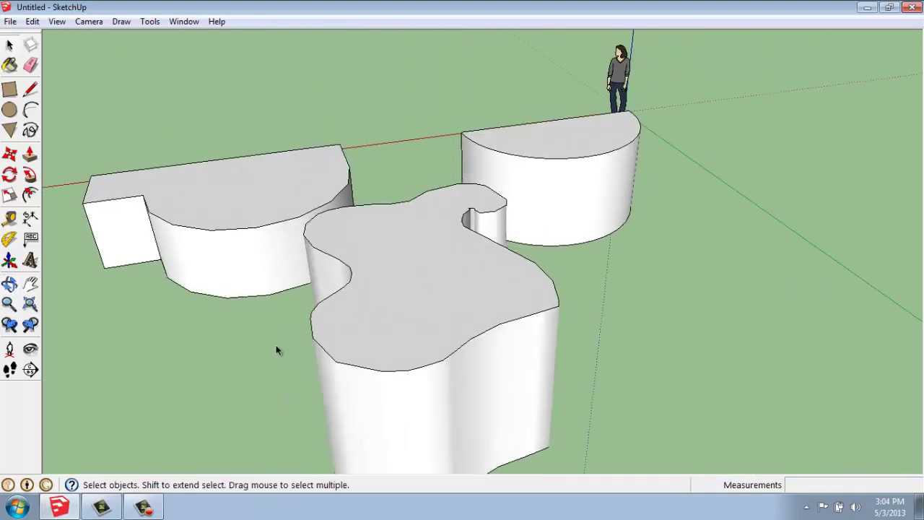
mouse_move(264, 351)
middle_mouse_down()
mouse_move(404, 378)
mouse_move(479, 361)
mouse_move(392, 306)
middle_mouse_up()
scroll(392, 306, "down", 3)
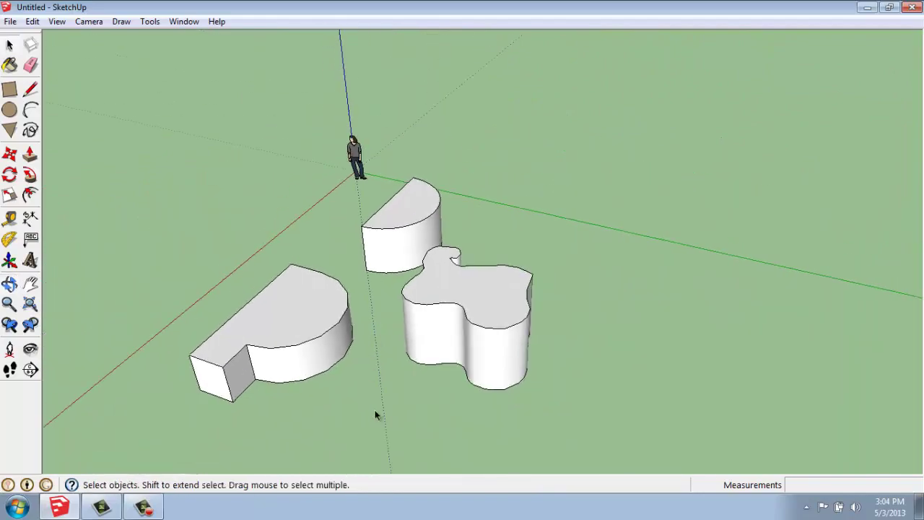
mouse_move(377, 412)
middle_mouse_down()
mouse_move(463, 339)
mouse_move(485, 363)
middle_mouse_up()
scroll(303, 239, "up", 3)
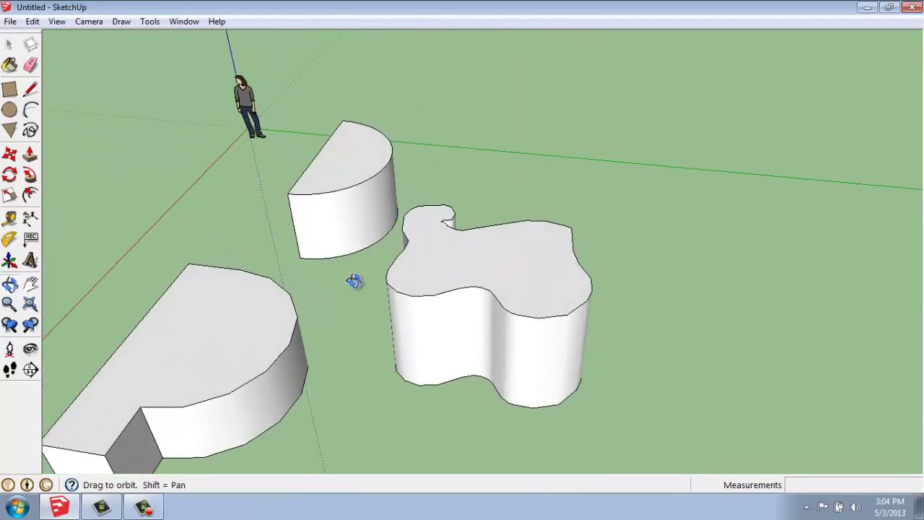